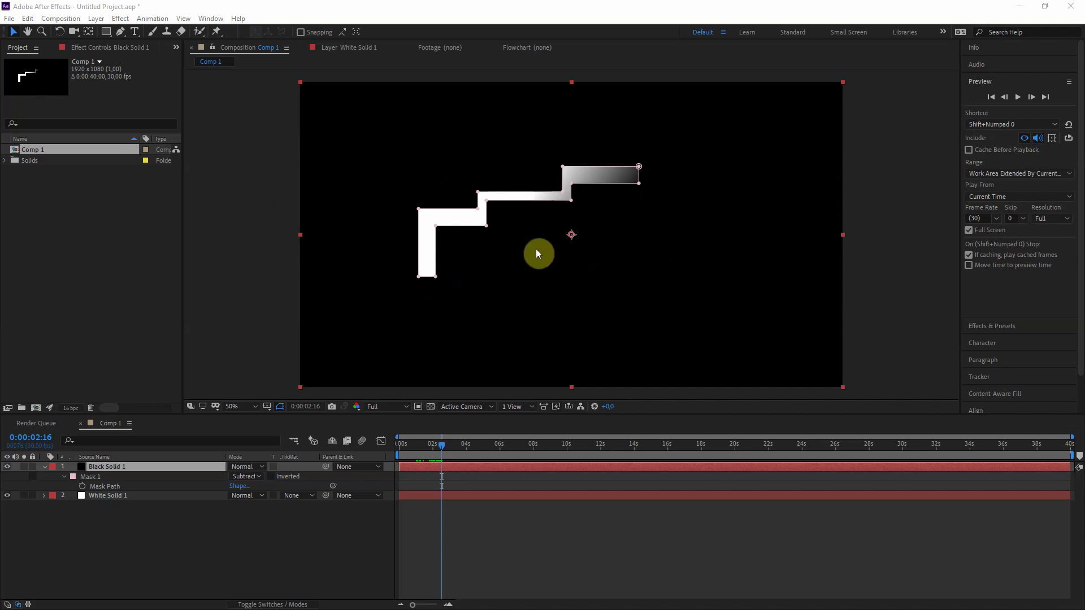
- Confirm the composition is still 1920×1080, 30 fps, 40 seconds, then head to Edit preferences
{"action": "left_click", "coordinate": [266, 235]}
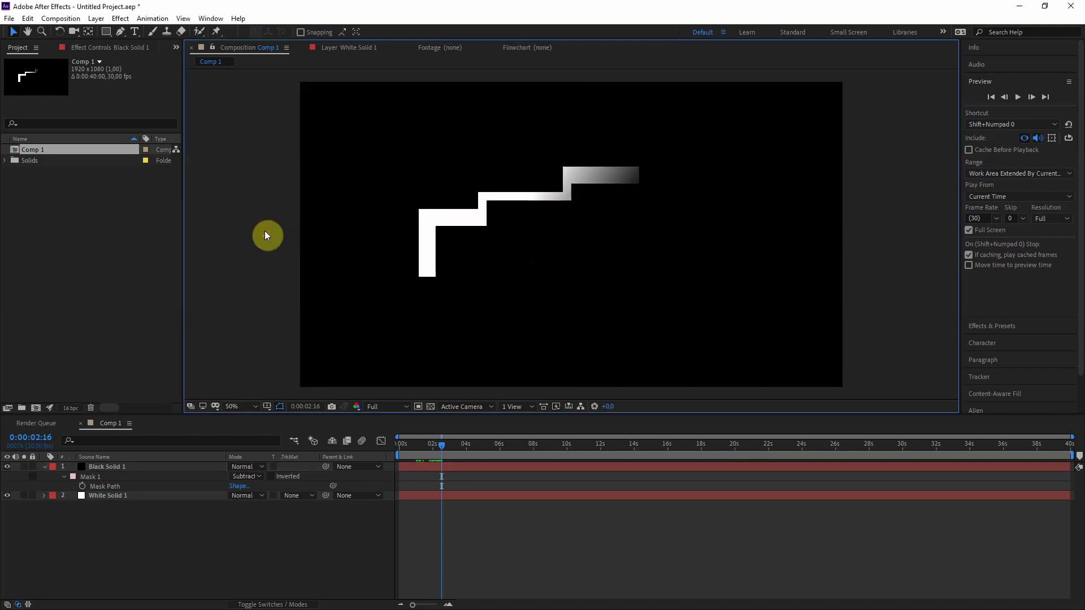
{"action": "key", "text": "ctrl+k"}
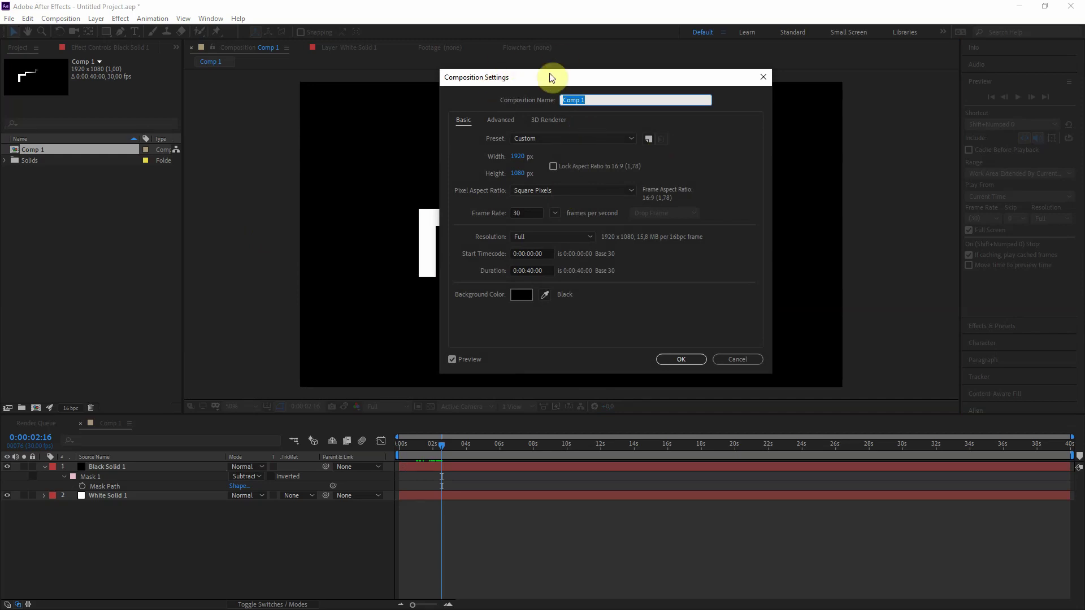
{"action": "left_click_drag", "start_coordinate": [555, 75], "coordinate": [464, 79]}
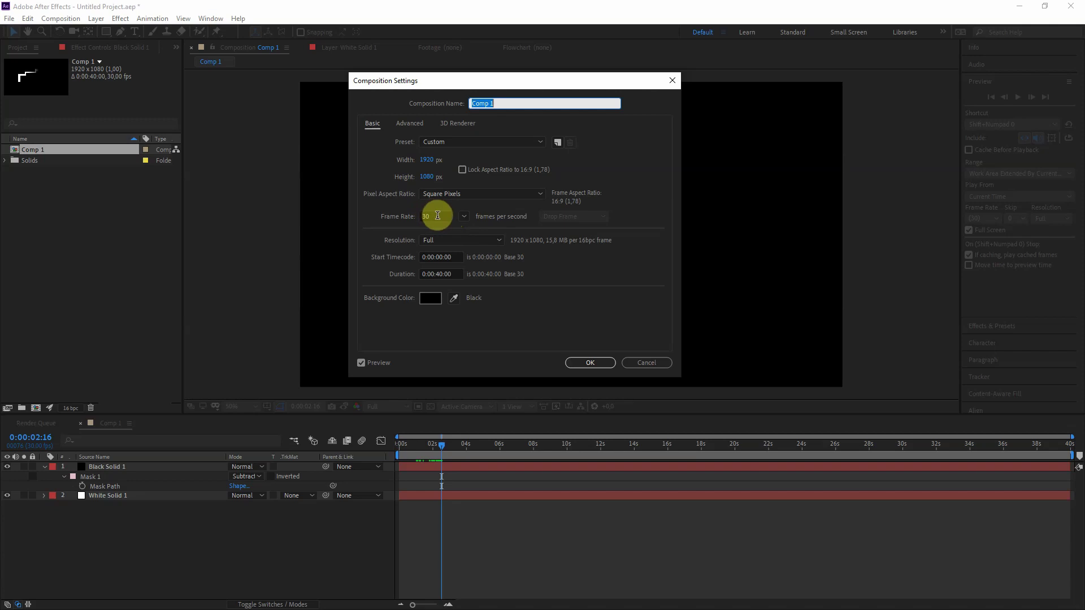
{"action": "left_click", "coordinate": [662, 362]}
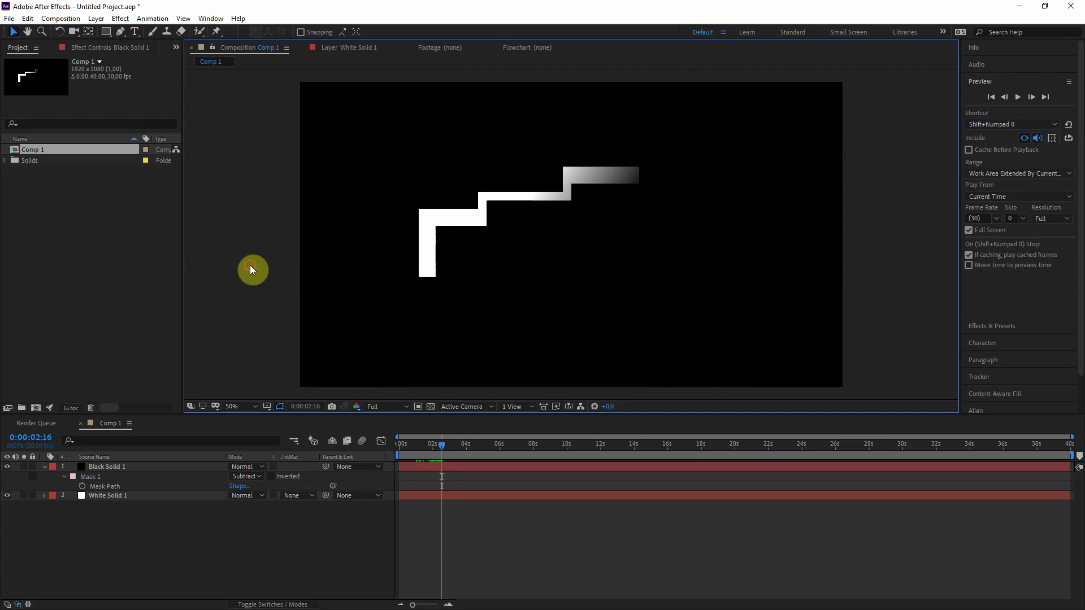
{"action": "left_click", "coordinate": [26, 19]}
{"action": "mouse_move", "coordinate": [93, 332]}
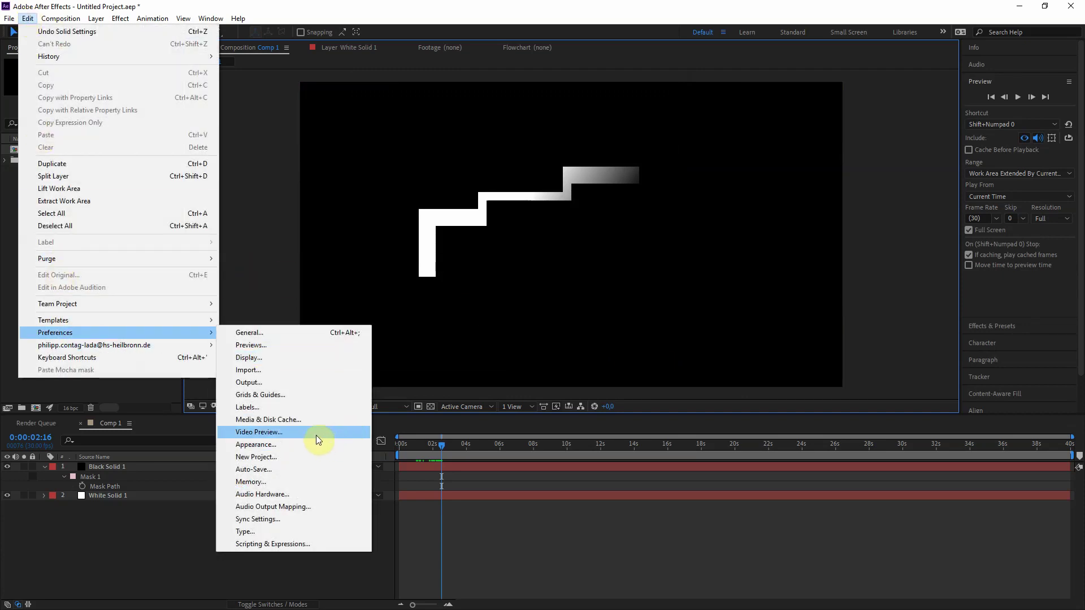
- Confirm Mercury Transmit is enabled in Video Preview preferences by toggling it off and on
{"action": "left_click", "coordinate": [311, 434]}
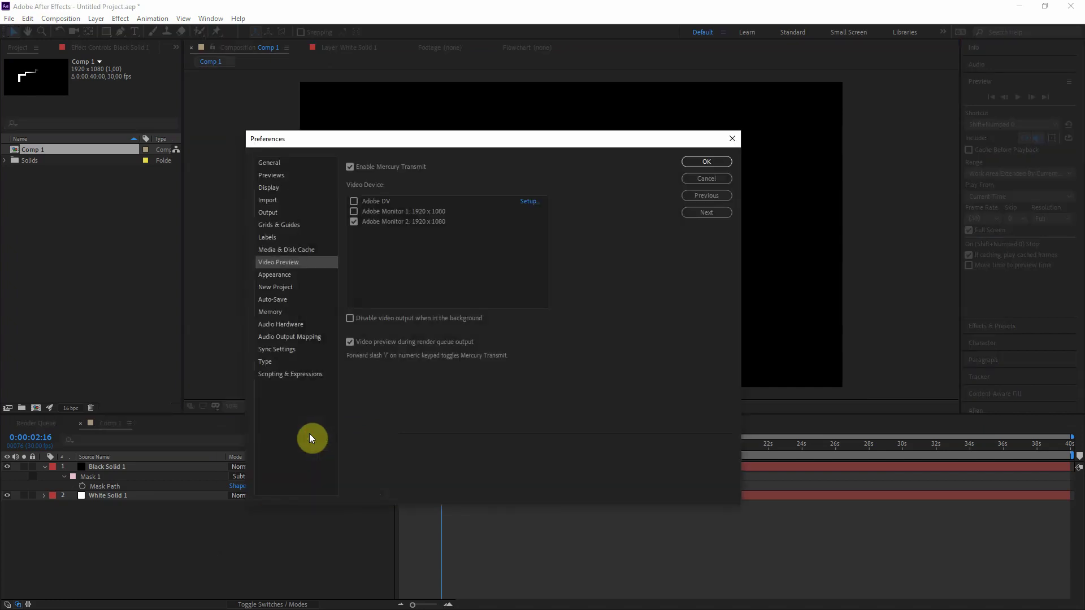
{"action": "left_click_drag", "start_coordinate": [449, 144], "coordinate": [514, 82]}
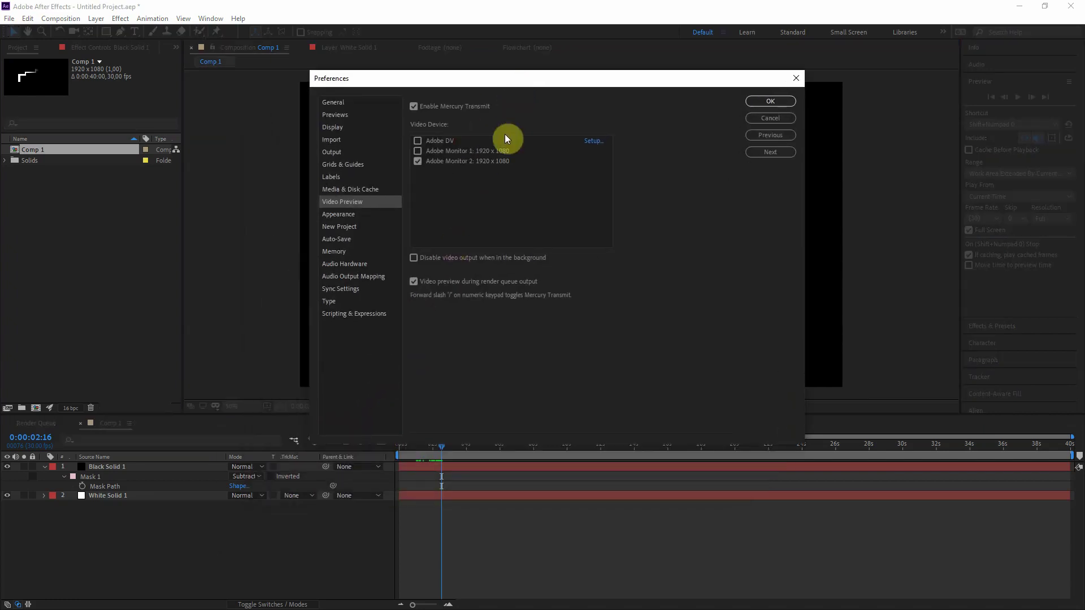
{"action": "left_click", "coordinate": [413, 107]}
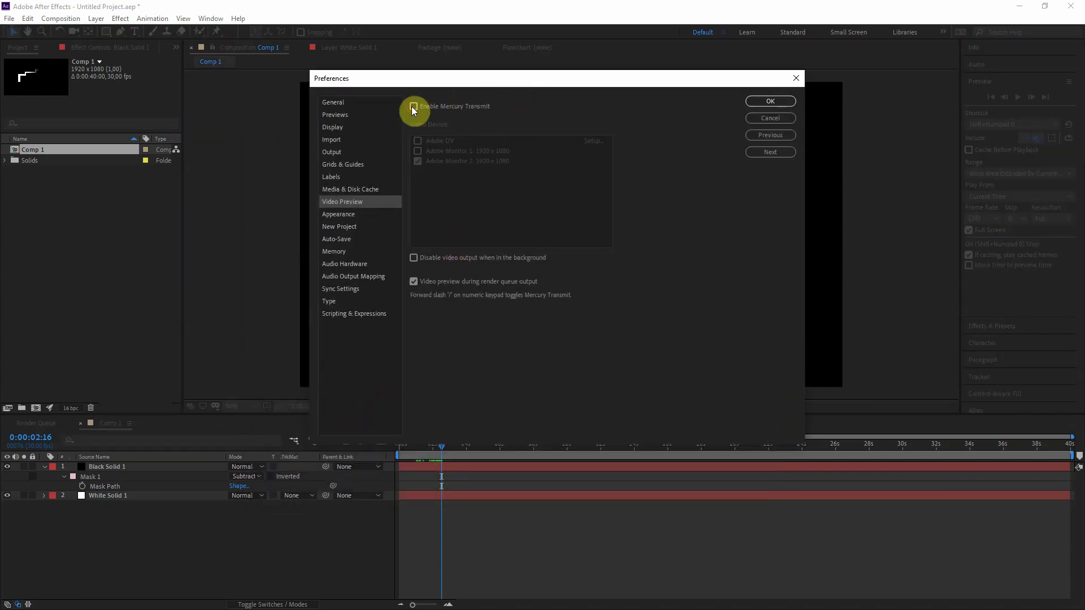
{"action": "left_click", "coordinate": [412, 108]}
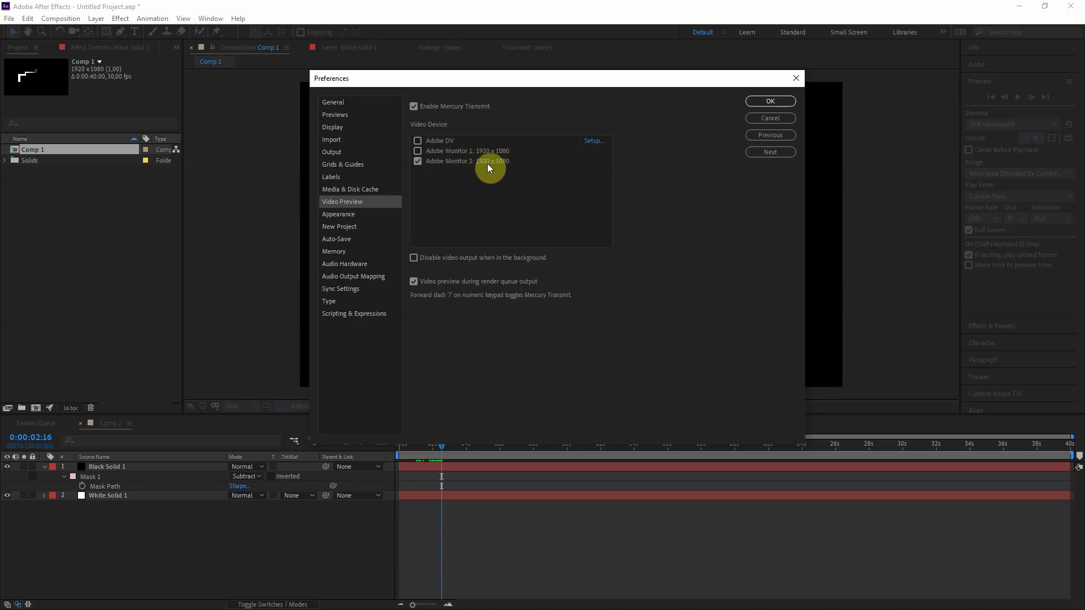
- Apply Adobe Monitor 2 output, slant the mask's left bar into the middle step, and preview
{"action": "left_click", "coordinate": [417, 162]}
{"action": "left_click", "coordinate": [770, 101]}
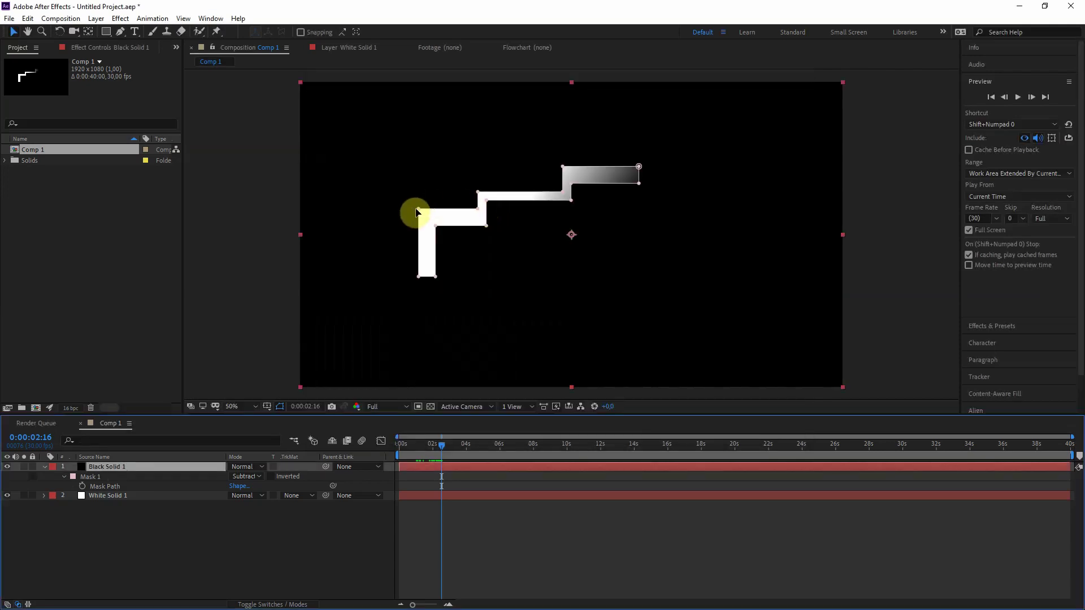
{"action": "mouse_move", "coordinate": [418, 211]}
{"action": "left_mouse_down"}
{"action": "mouse_move", "coordinate": [480, 219]}
{"action": "mouse_move", "coordinate": [480, 189]}
{"action": "left_mouse_up"}
{"action": "left_click", "coordinate": [531, 314]}
{"action": "key", "text": "space"}
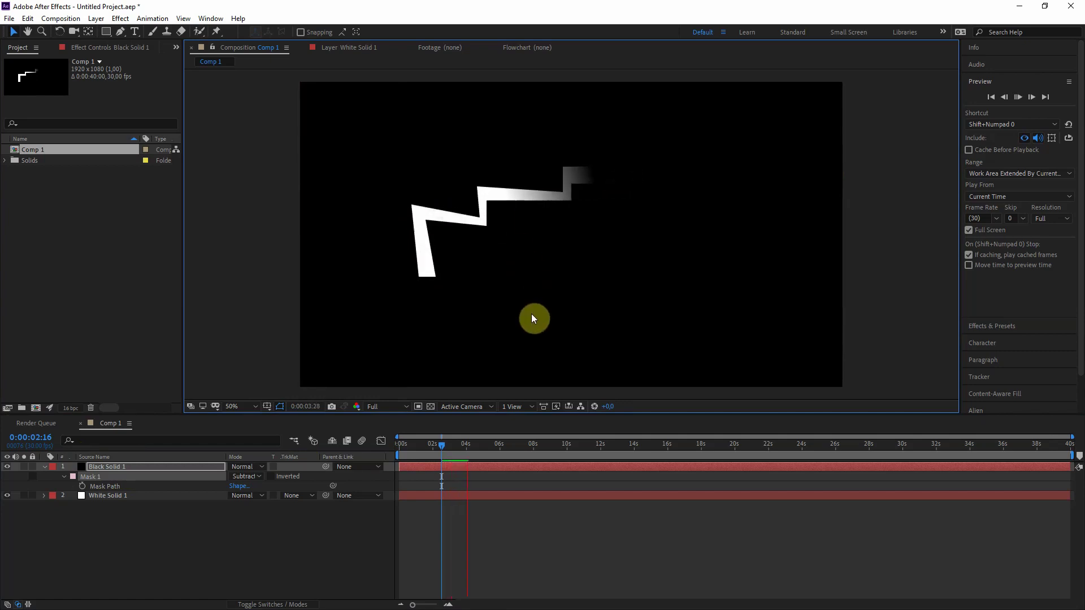
{"action": "key", "text": "space"}
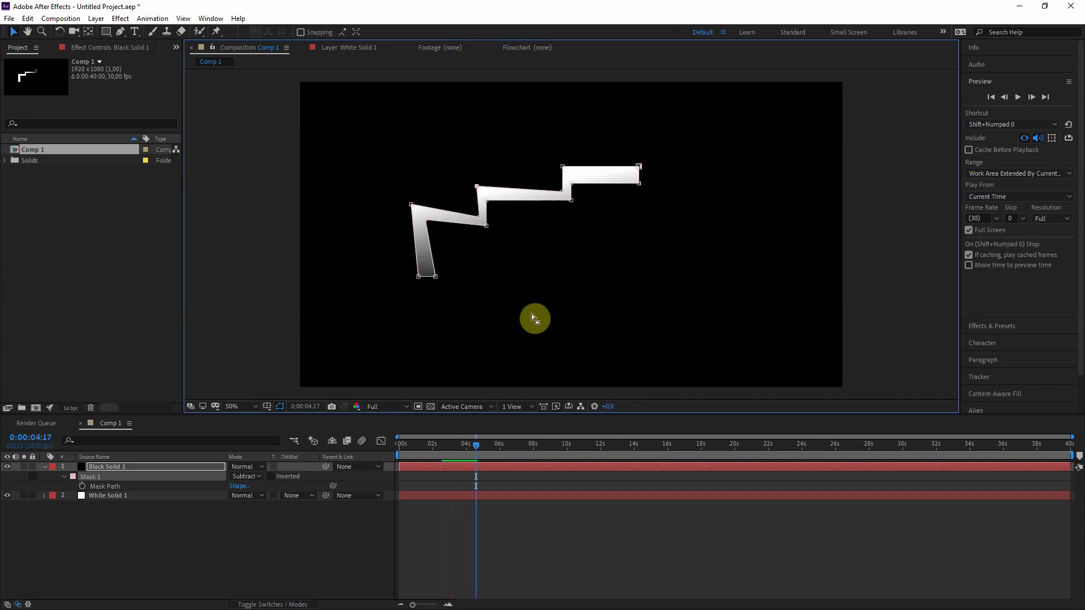